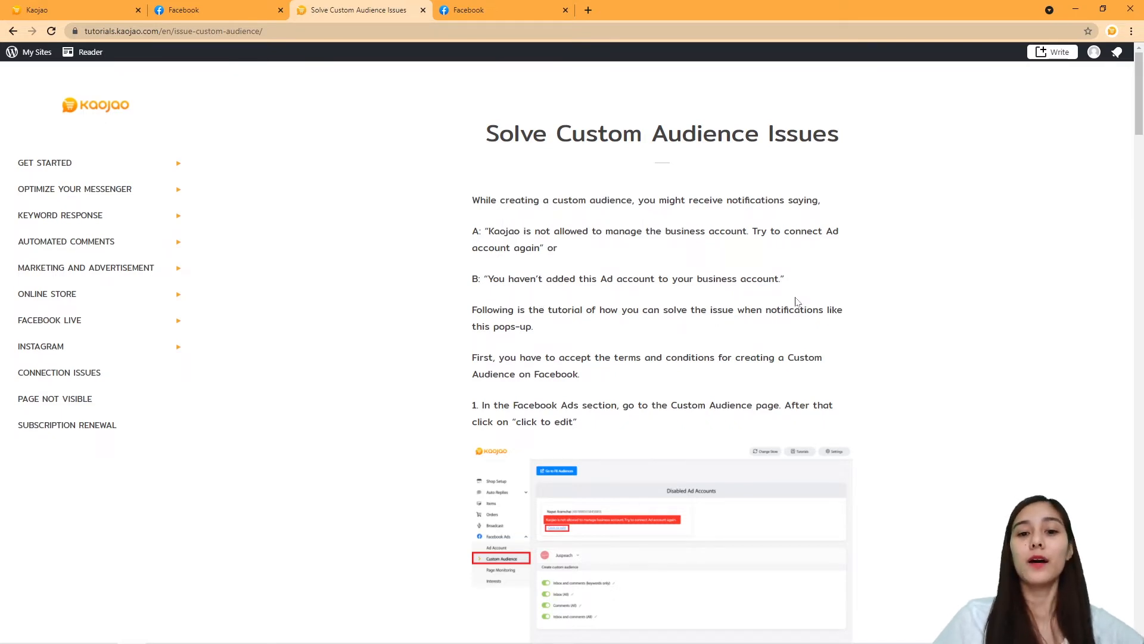
Open Kaojao's Custom Audience page and try editing the disabled ad account flagged with the business-account error.
{"action": "scroll", "coordinate": [796, 301], "scroll_direction": "down", "scroll_amount": 1}
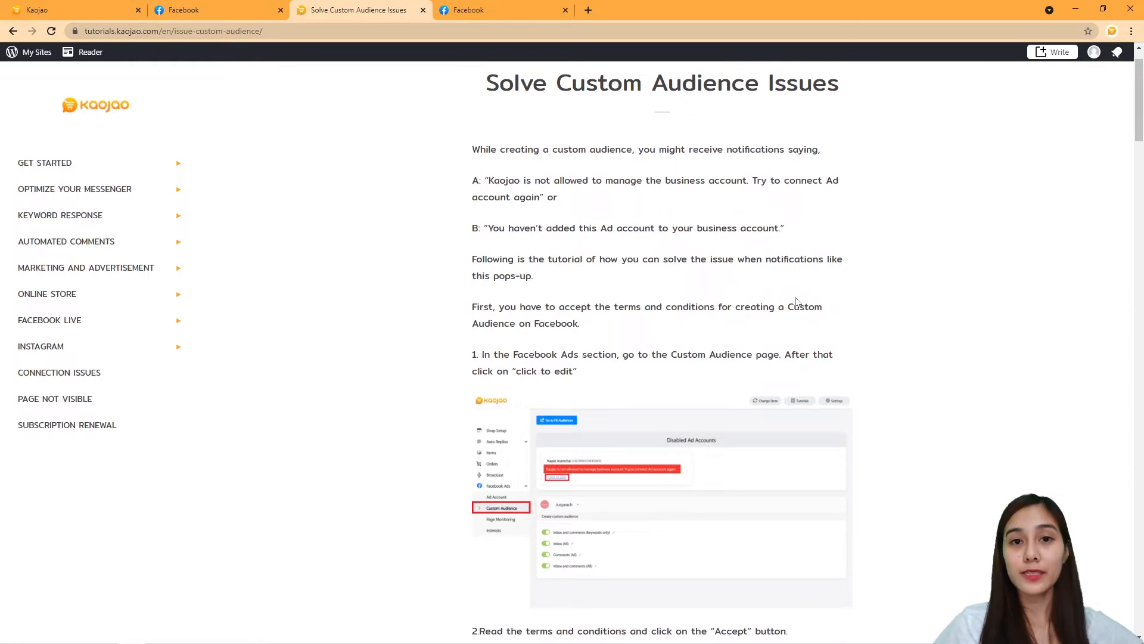
{"action": "left_click", "coordinate": [60, 9]}
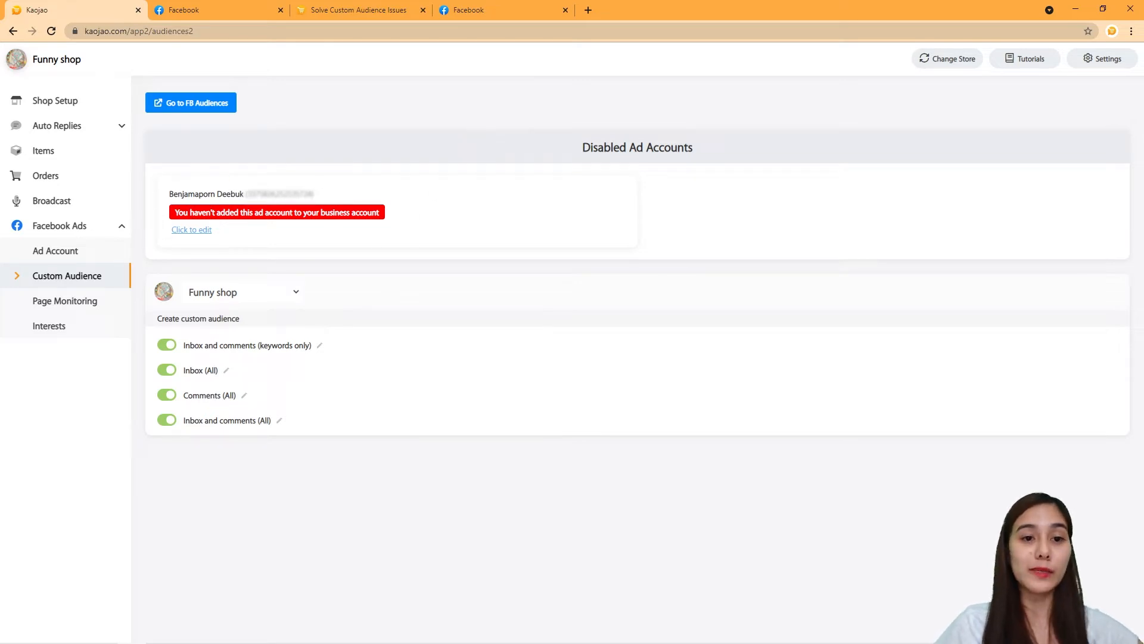
{"action": "left_click", "coordinate": [439, 234]}
{"action": "left_click", "coordinate": [281, 8]}
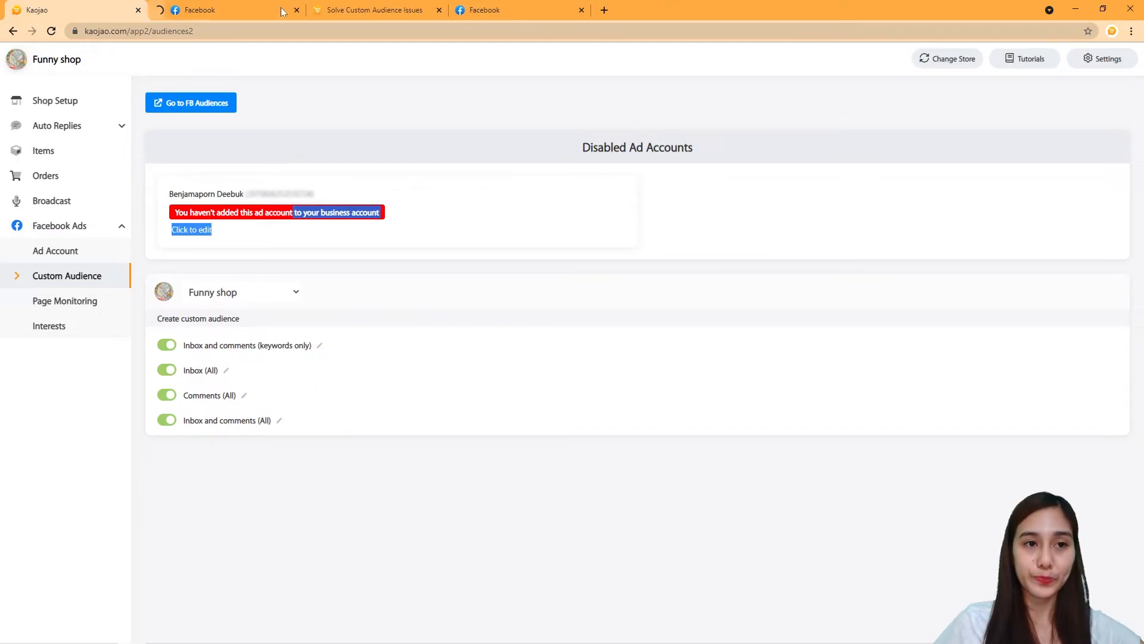
Highlight the tutorial tip 'you can fix it by reconnecting Kaojao with your Facebook Page'.
{"action": "left_click", "coordinate": [333, 10]}
{"action": "scroll", "coordinate": [815, 312], "scroll_direction": "down", "scroll_amount": 6}
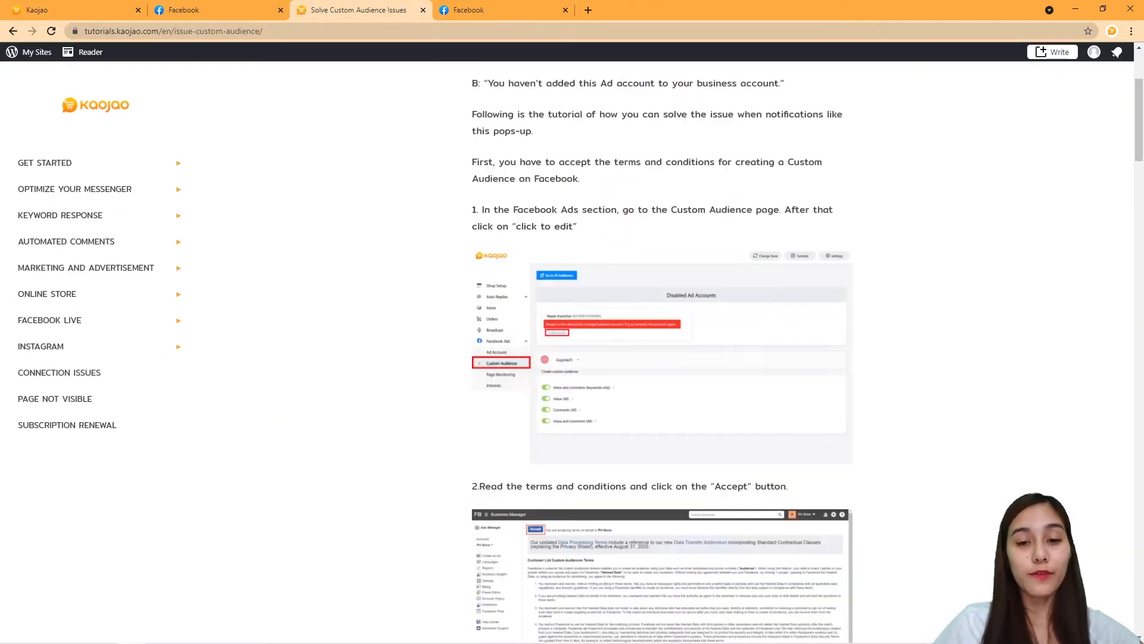
{"action": "scroll", "coordinate": [815, 312], "scroll_direction": "up", "scroll_amount": 2}
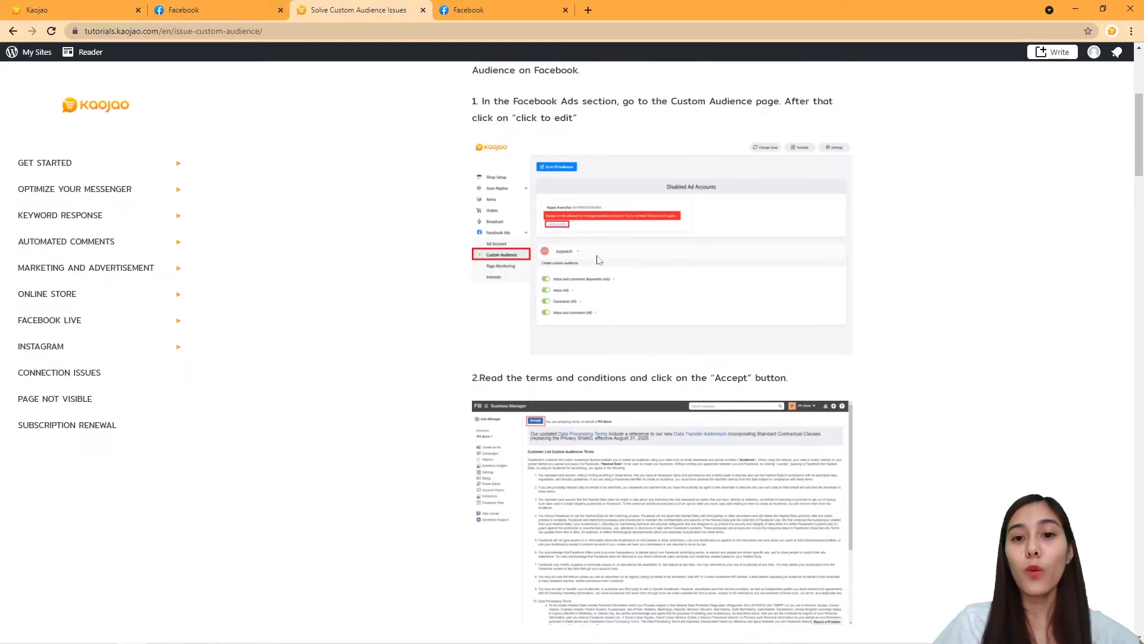
{"action": "scroll", "coordinate": [718, 444], "scroll_direction": "down", "scroll_amount": 3}
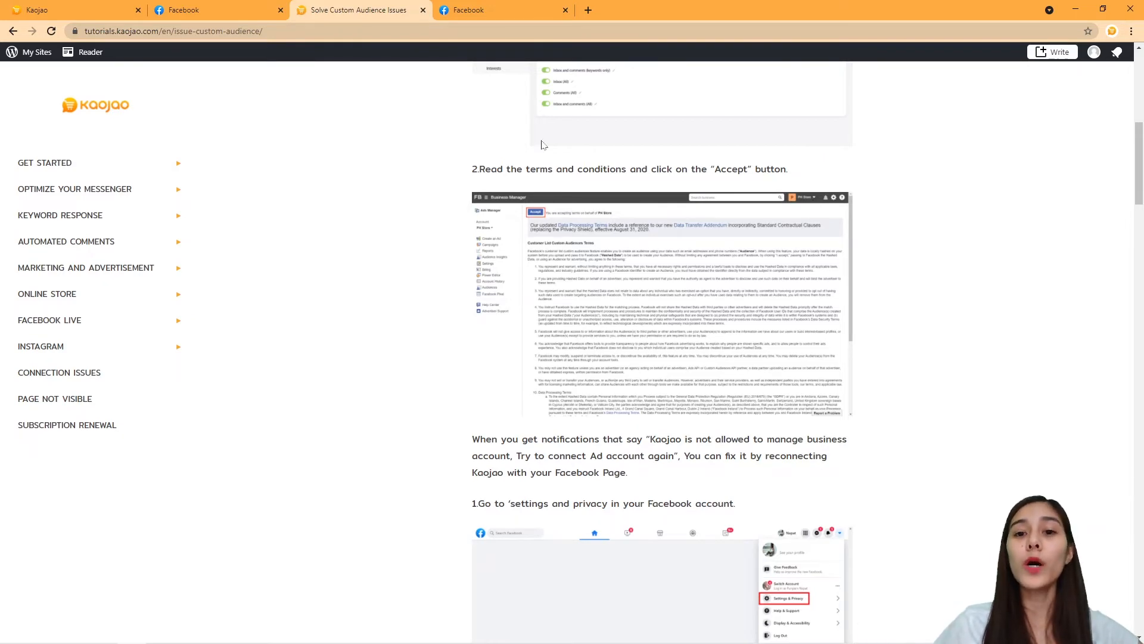
{"action": "scroll", "coordinate": [541, 141], "scroll_direction": "up", "scroll_amount": 5}
{"action": "scroll", "coordinate": [598, 382], "scroll_direction": "up", "scroll_amount": 3}
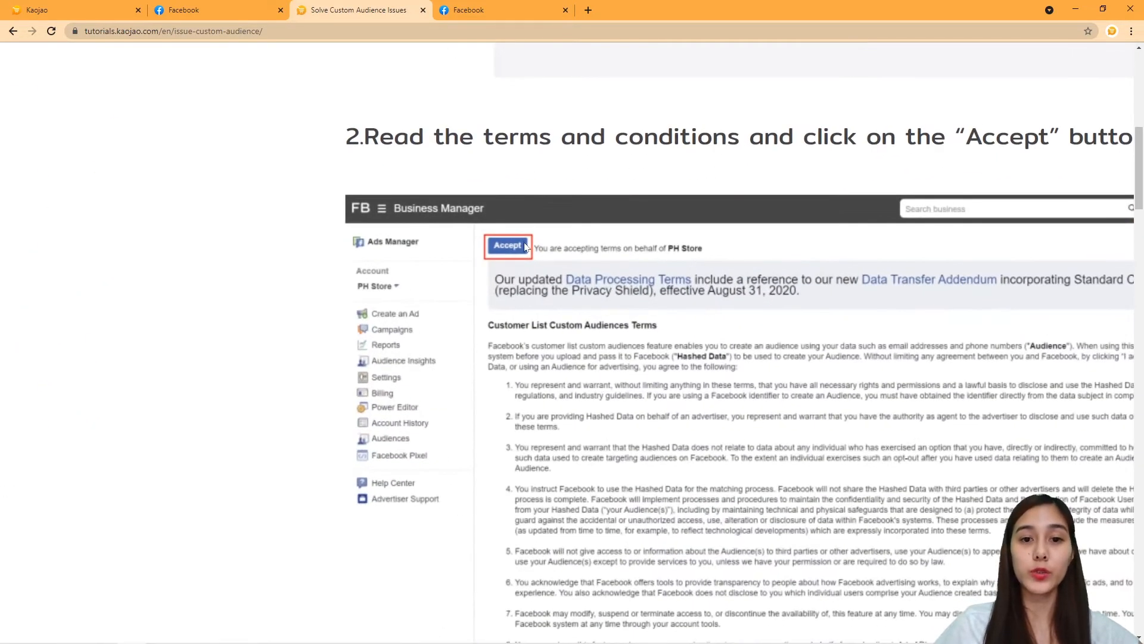
{"action": "scroll", "coordinate": [547, 236], "scroll_direction": "down", "scroll_amount": 6}
{"action": "scroll", "coordinate": [547, 237], "scroll_direction": "down", "scroll_amount": 4}
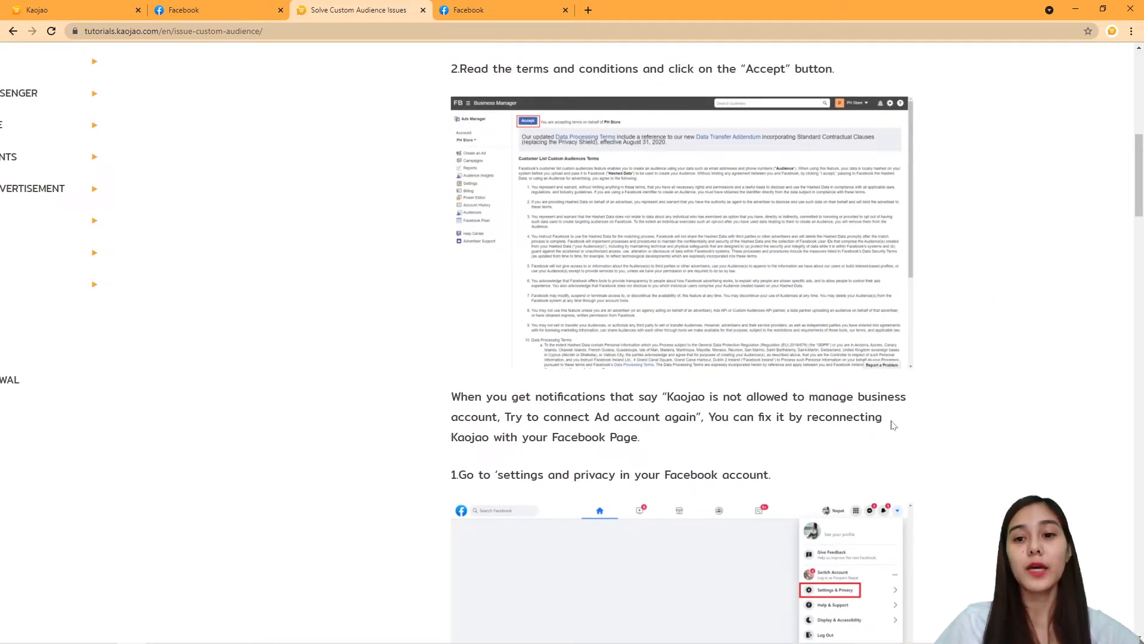
{"action": "left_click_drag", "start_coordinate": [713, 416], "coordinate": [661, 449]}
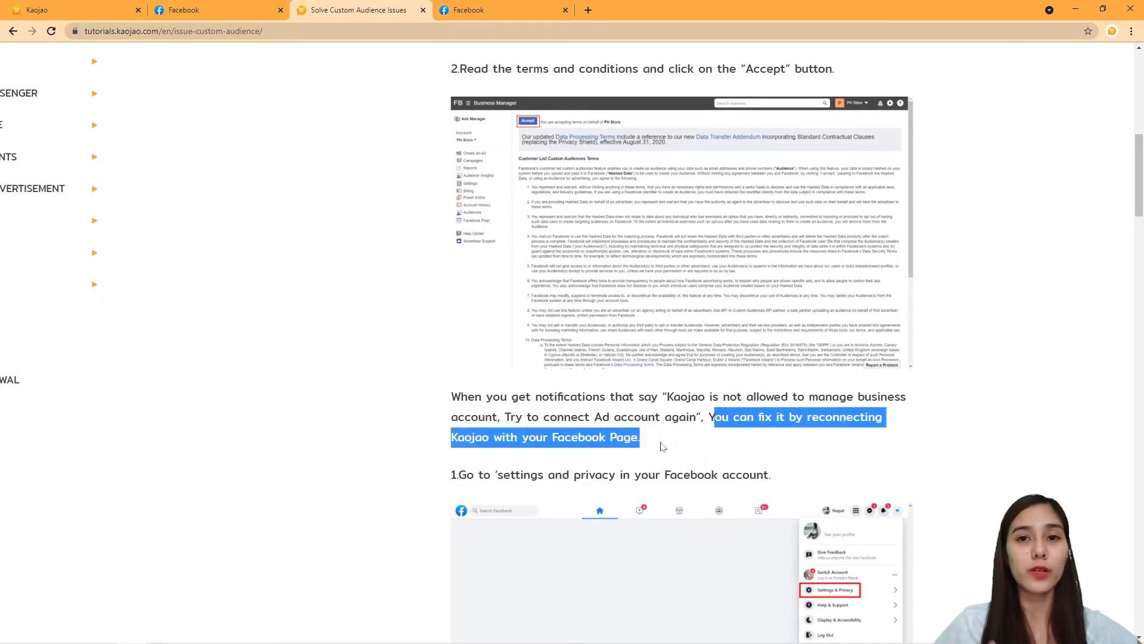
{"action": "scroll", "coordinate": [663, 447], "scroll_direction": "down", "scroll_amount": 2}
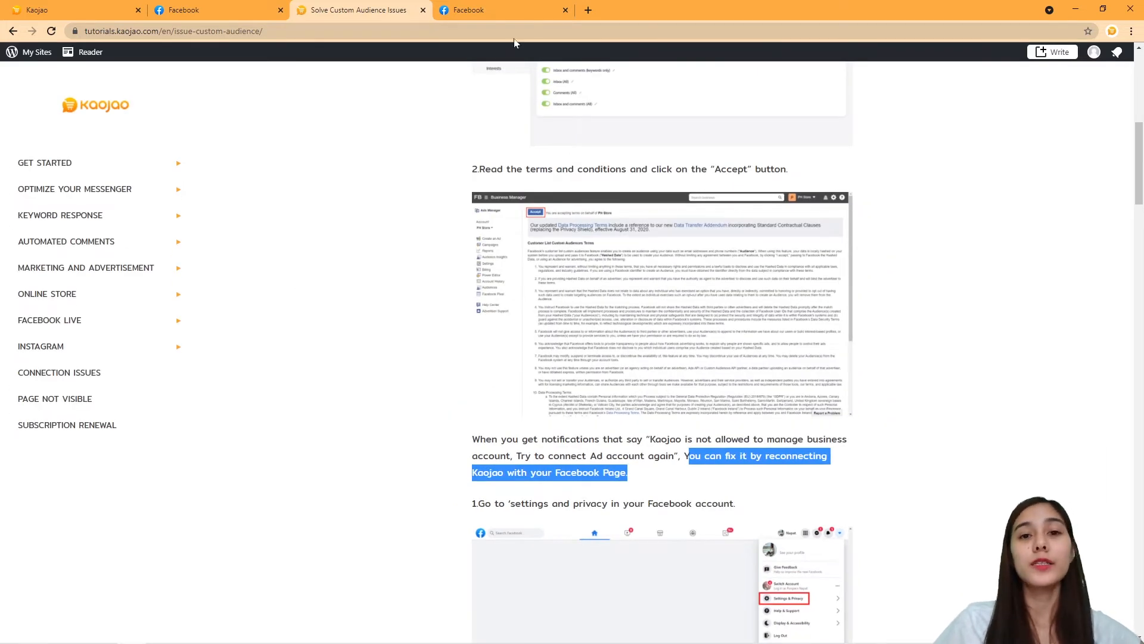
Go to Facebook Settings > Business integrations to see the Kaojao and StreamYard integrations.
{"action": "left_click", "coordinate": [495, 7]}
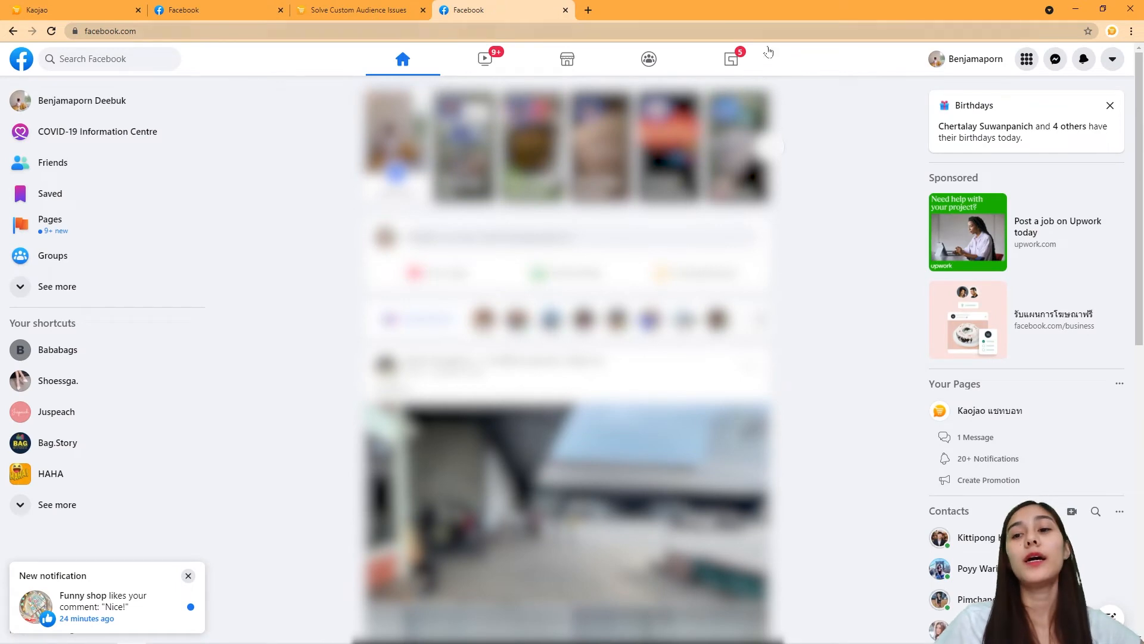
{"action": "left_click", "coordinate": [1112, 59]}
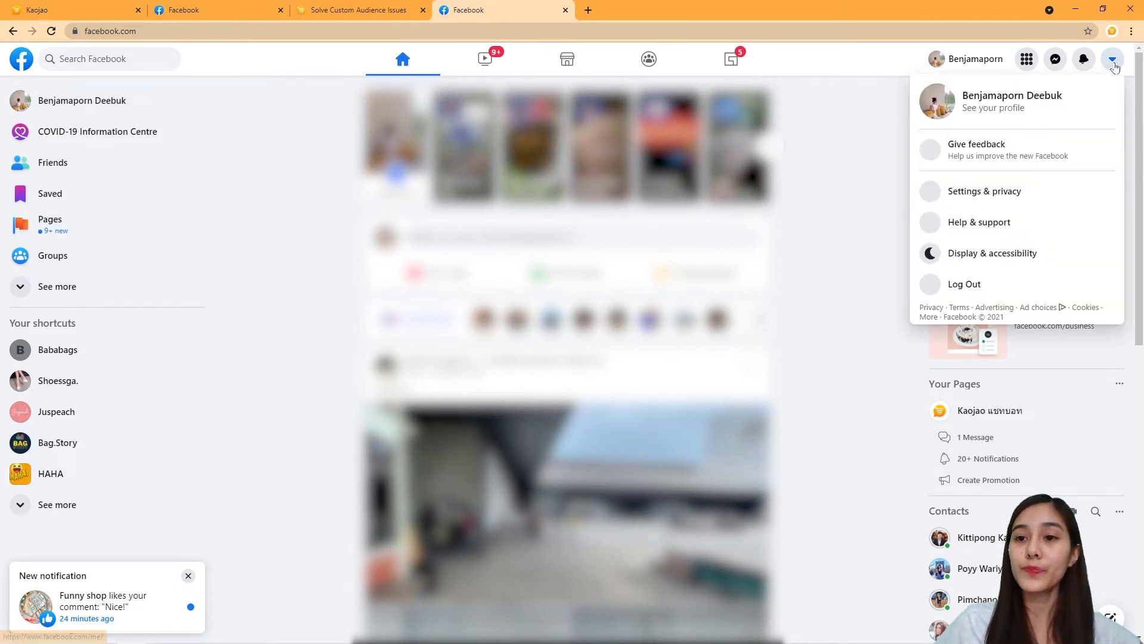
{"action": "left_click", "coordinate": [1013, 196]}
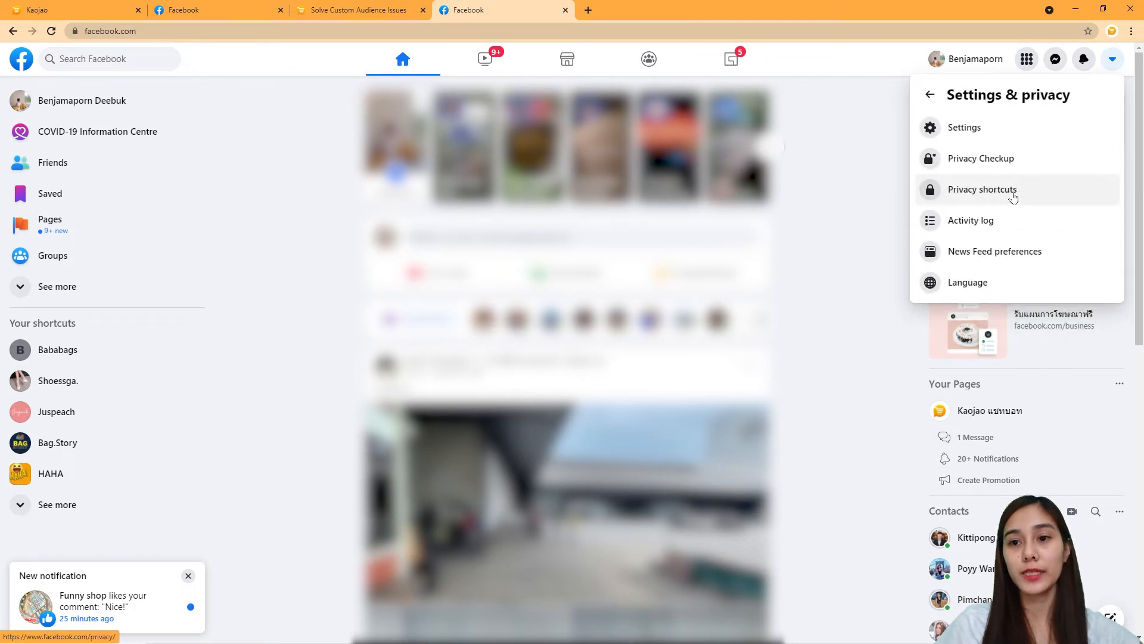
{"action": "left_click", "coordinate": [996, 136]}
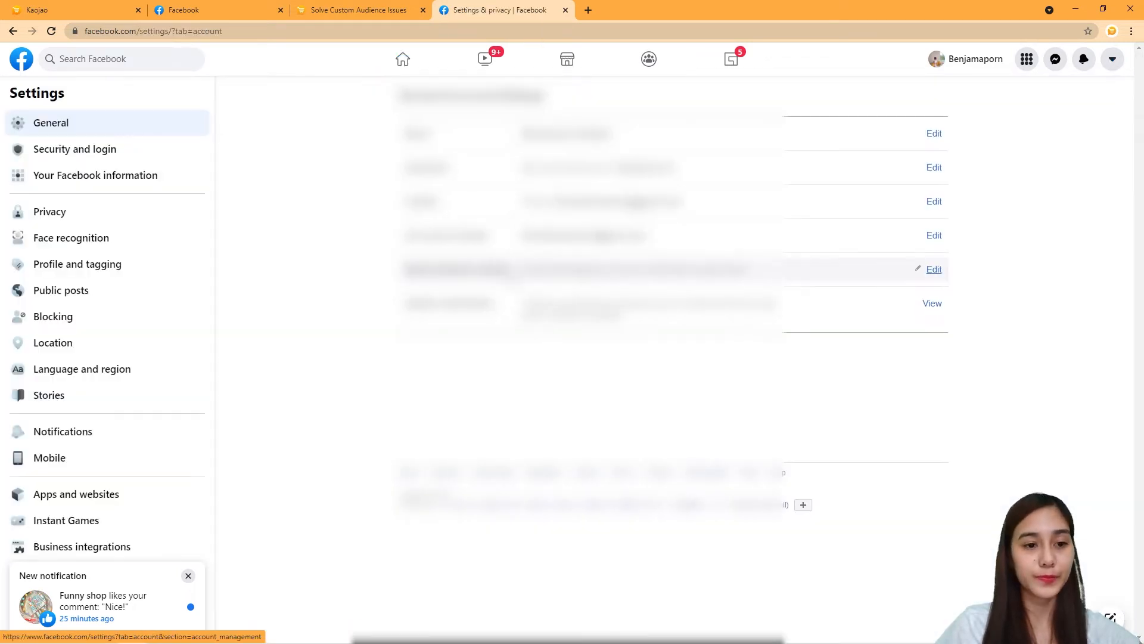
{"action": "scroll", "coordinate": [126, 398], "scroll_direction": "down", "scroll_amount": 1}
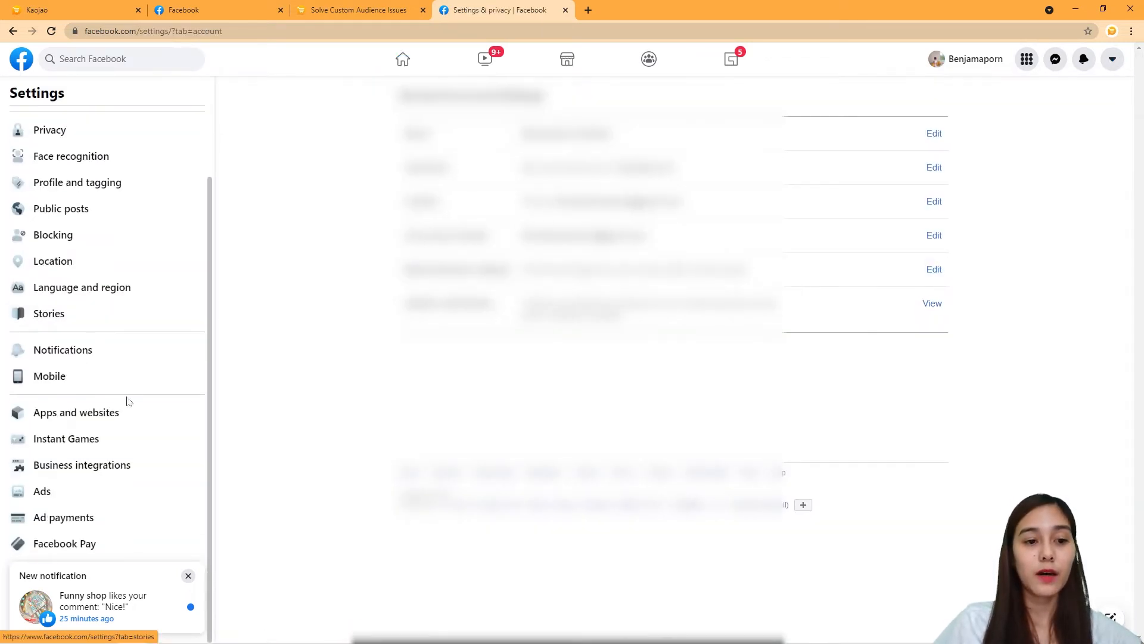
{"action": "left_click", "coordinate": [132, 466]}
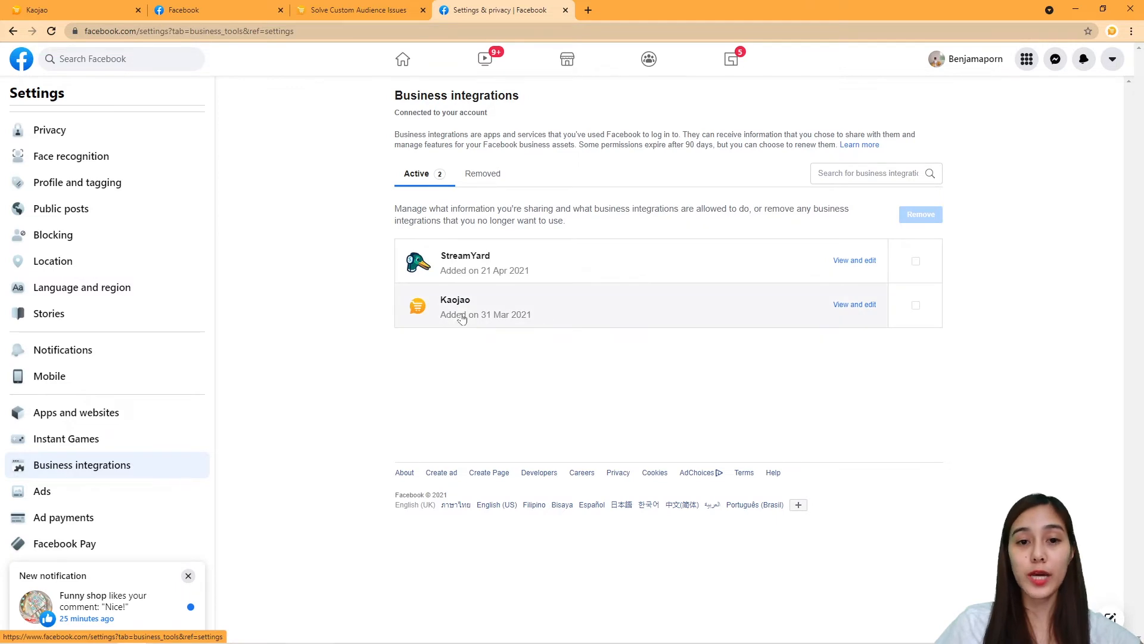
Re-toggle Kaojao's 'Manage your business' permission on and save the integration settings.
{"action": "left_click", "coordinate": [850, 309]}
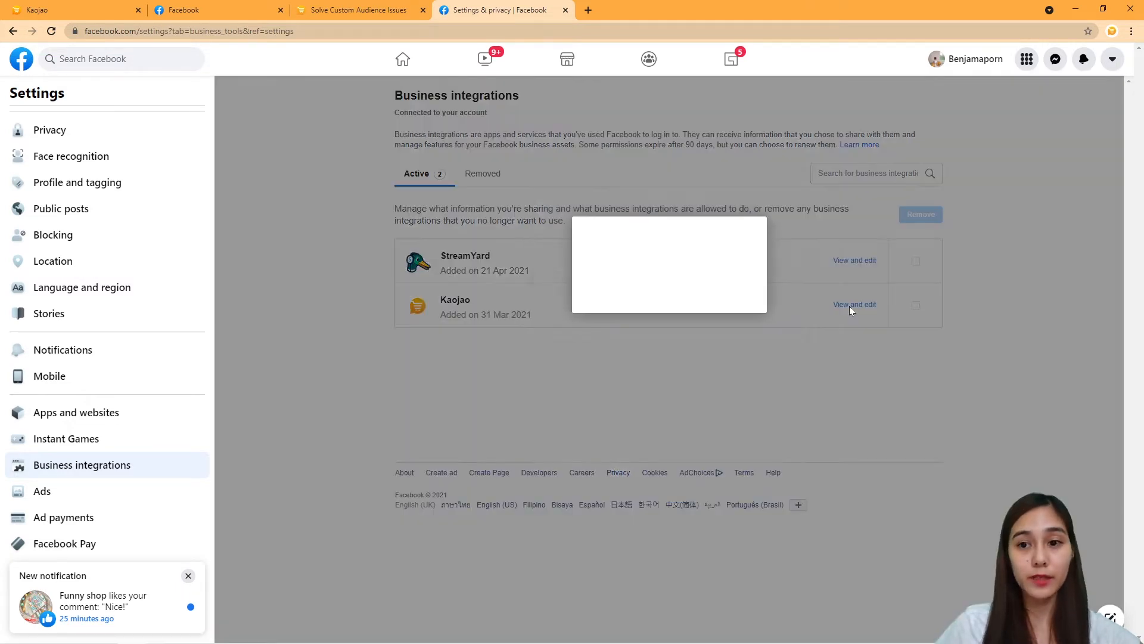
{"action": "scroll", "coordinate": [652, 263], "scroll_direction": "down", "scroll_amount": 3}
{"action": "scroll", "coordinate": [659, 256], "scroll_direction": "up", "scroll_amount": 1}
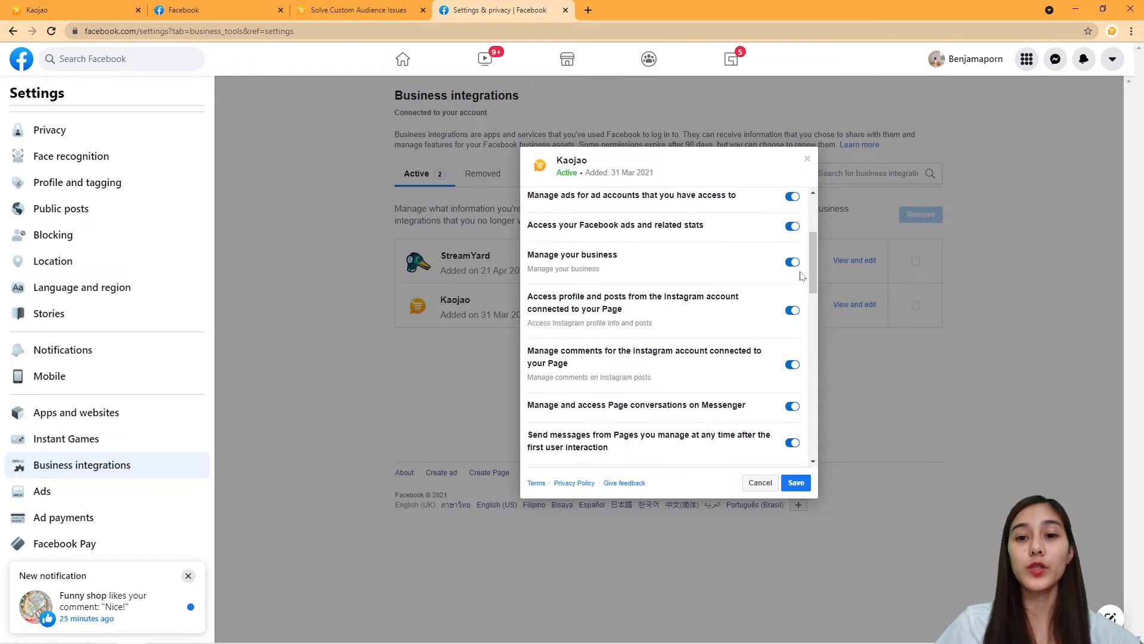
{"action": "left_click", "coordinate": [792, 262]}
{"action": "left_click", "coordinate": [793, 263]}
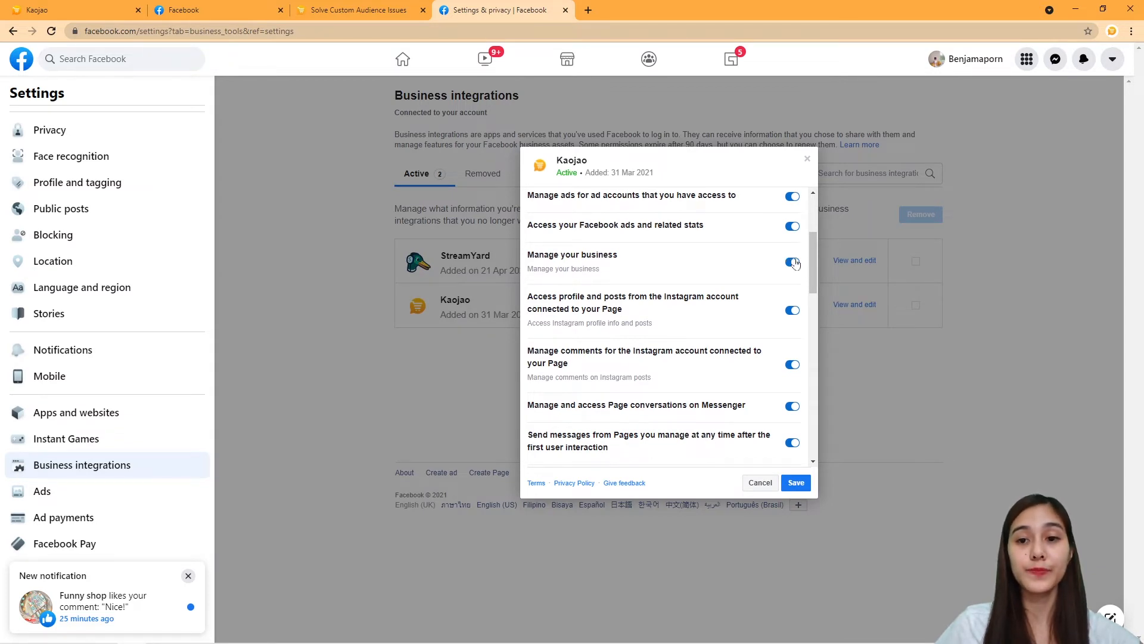
{"action": "left_click", "coordinate": [795, 484]}
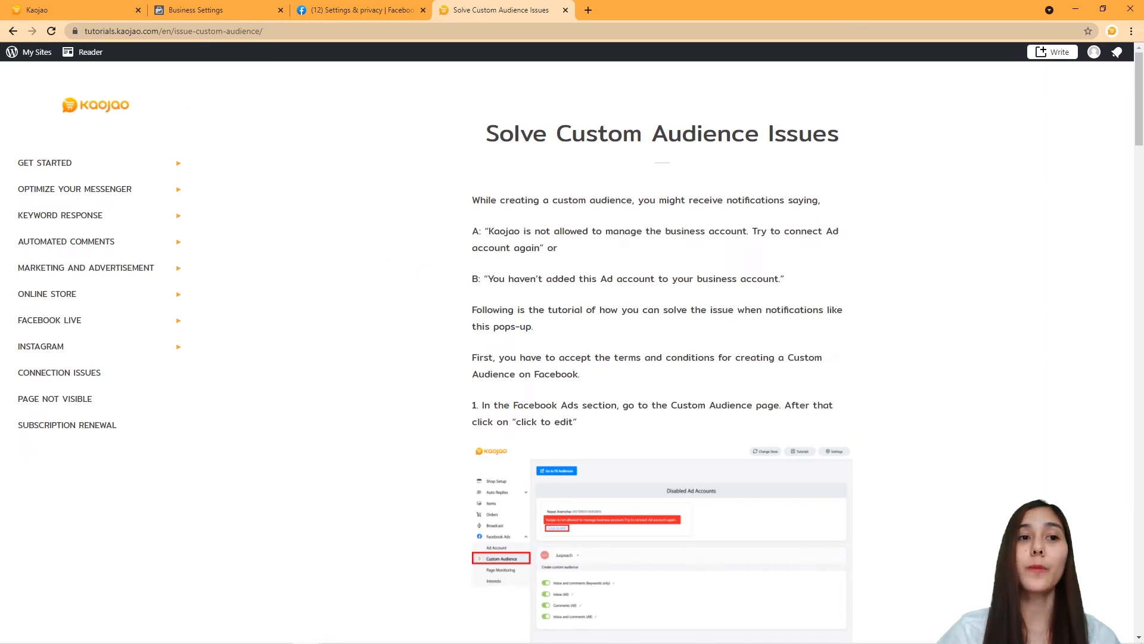
From Kaojao's ad account error, open Facebook Business Manager in a new tab.
{"action": "left_click", "coordinate": [97, 5]}
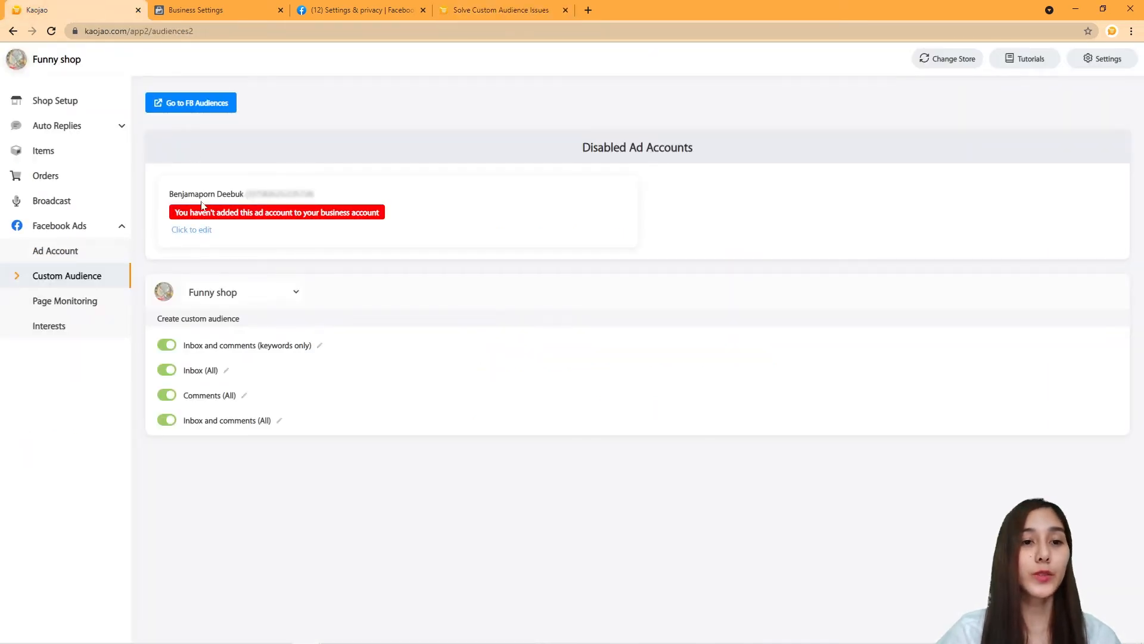
{"action": "left_click", "coordinate": [204, 231]}
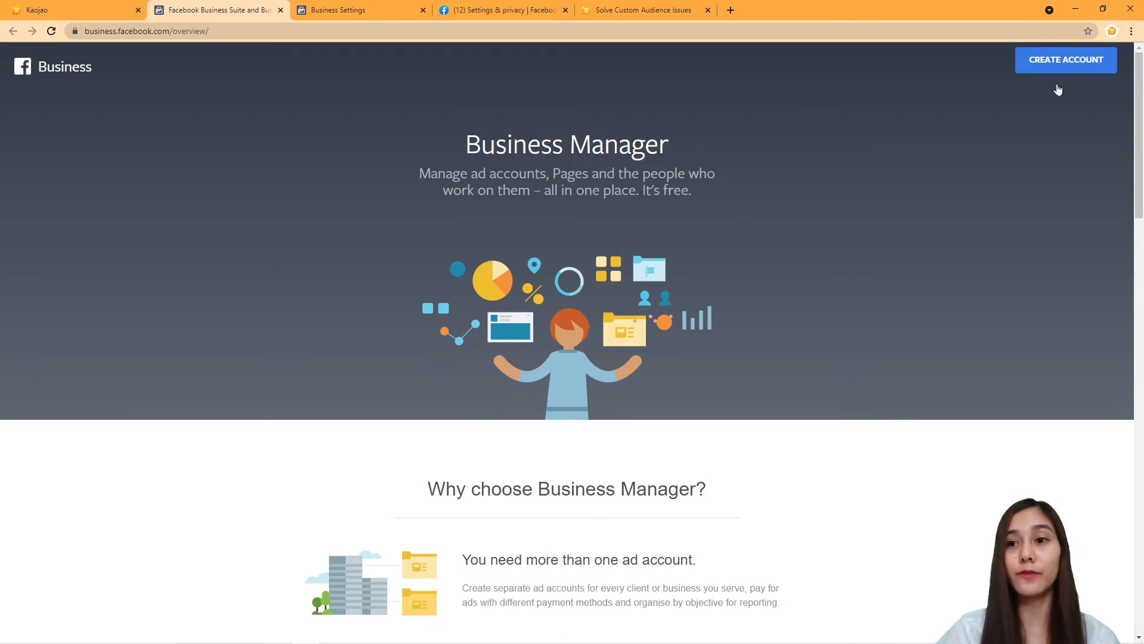
Start a new Business Manager account named funn.yshopofficial and enter the business e-mail address.
{"action": "left_click", "coordinate": [1067, 62]}
{"action": "left_click", "coordinate": [510, 241]}
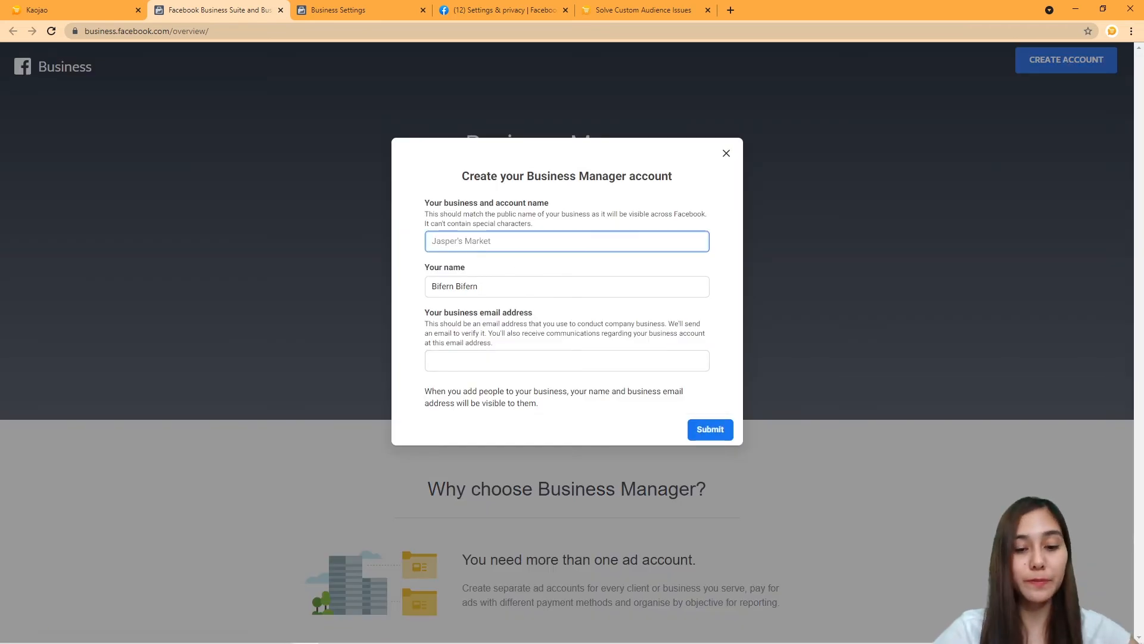
{"action": "type", "text": "funn.yshopofficia"}
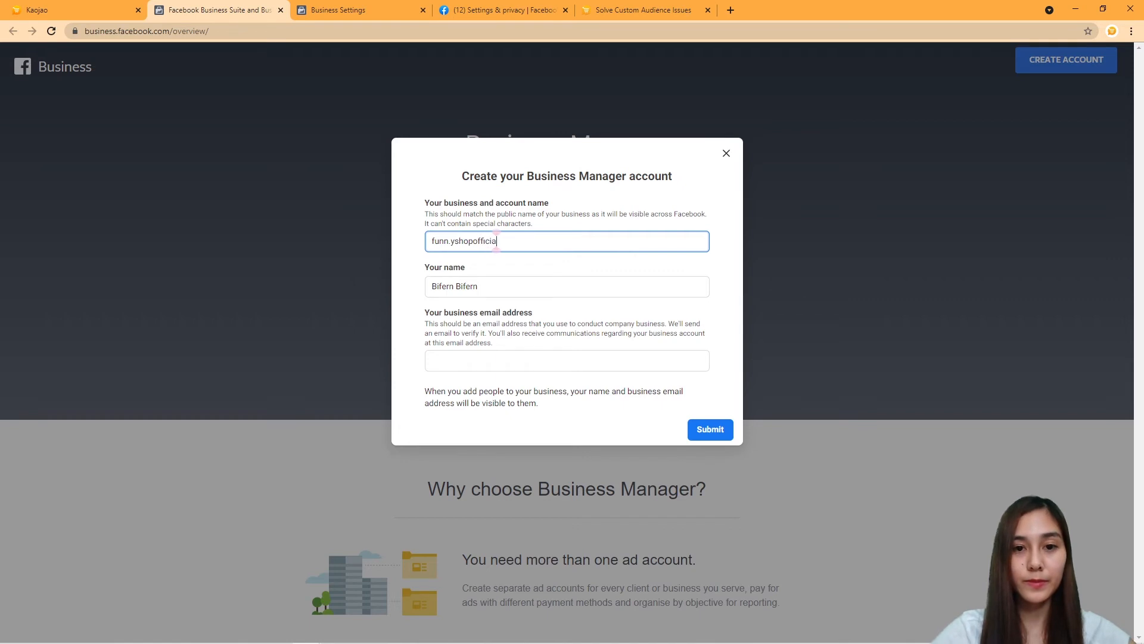
{"action": "type", "text": "l"}
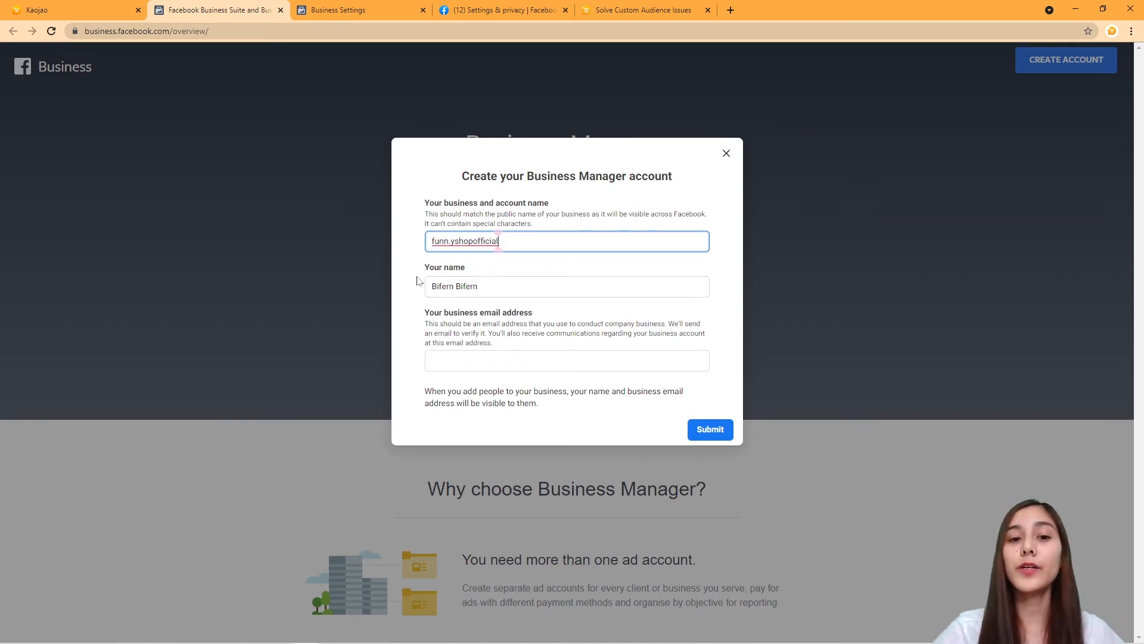
{"action": "left_click", "coordinate": [570, 360]}
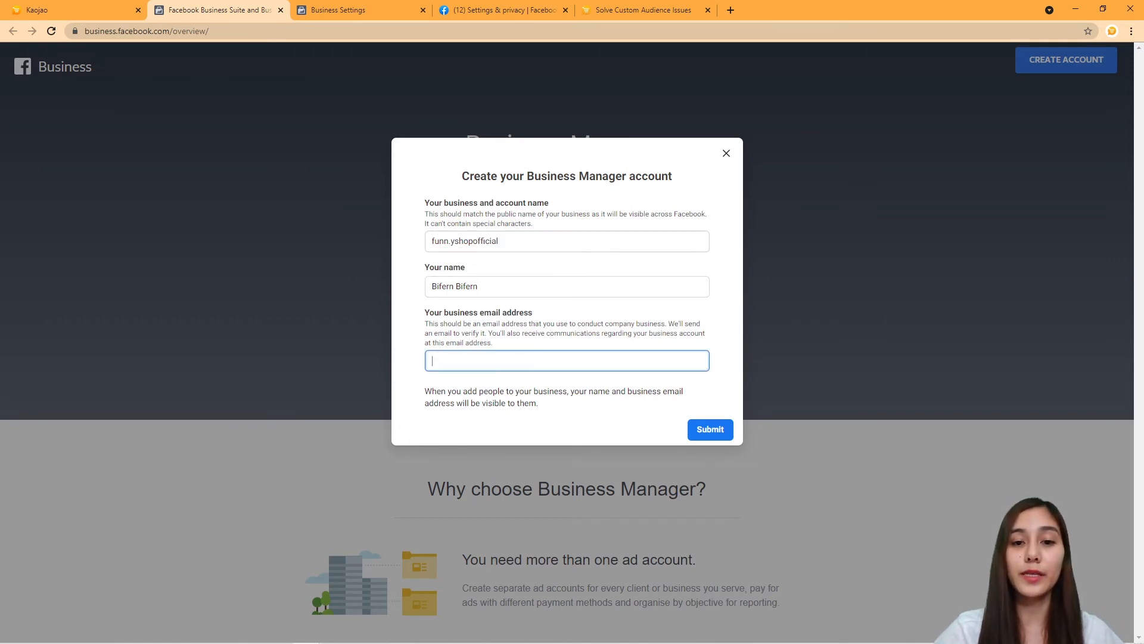
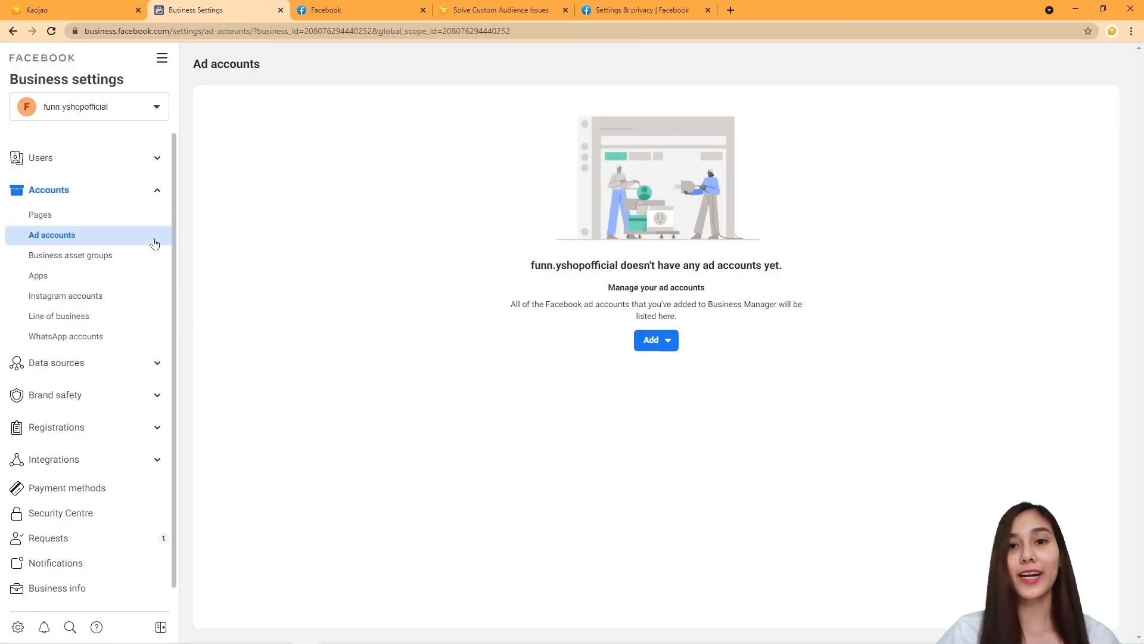
Add an existing ad account by pasting the ID copied from Kaojao, then compare with the tutorial's step 5.
{"action": "left_click", "coordinate": [662, 345]}
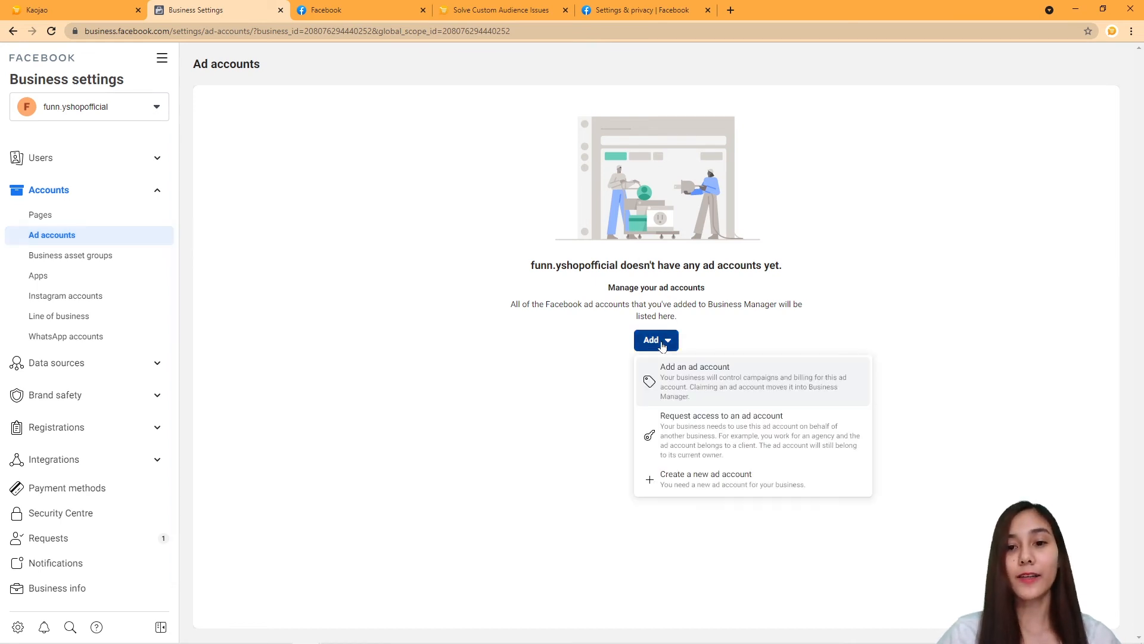
{"action": "left_click", "coordinate": [767, 391]}
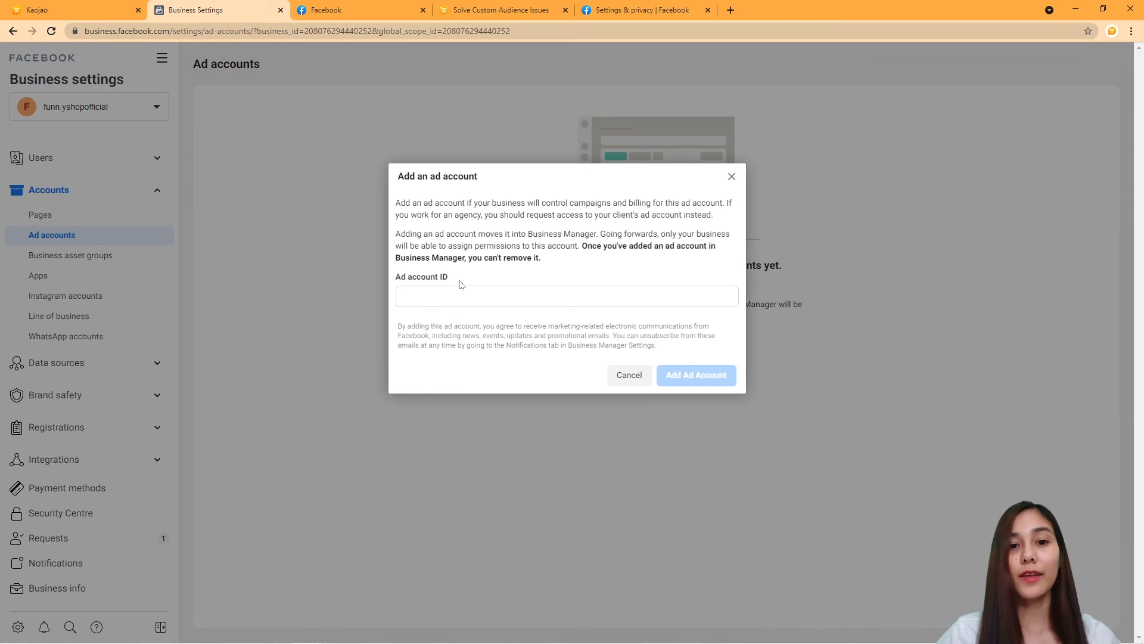
{"action": "left_click_drag", "start_coordinate": [459, 284], "coordinate": [392, 278]}
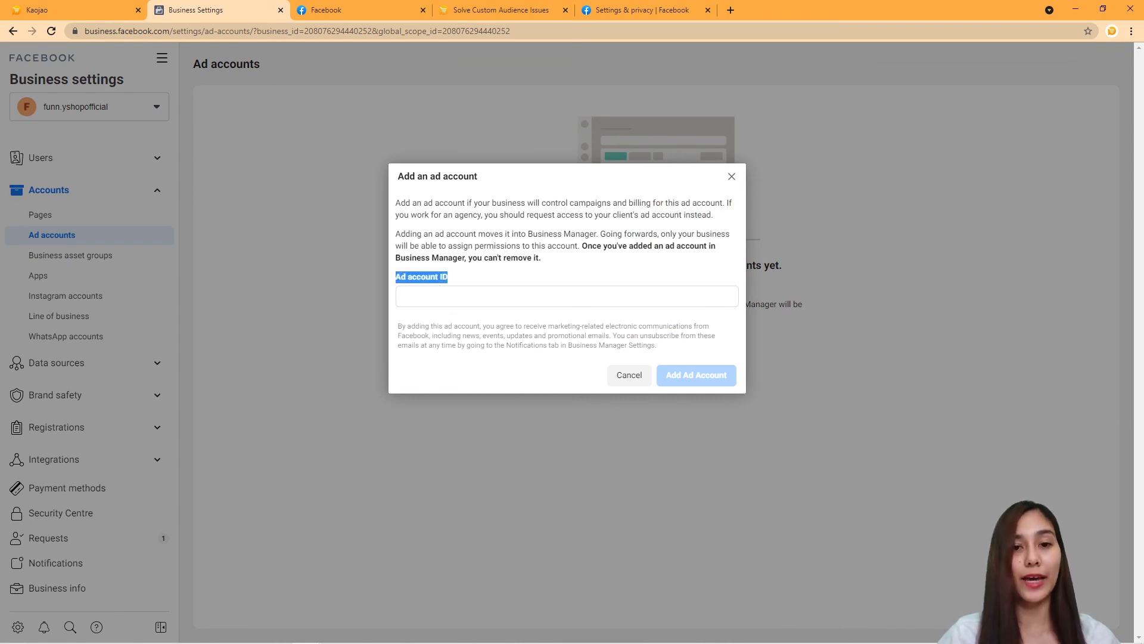
{"action": "left_click", "coordinate": [433, 292]}
{"action": "left_click", "coordinate": [41, 8]}
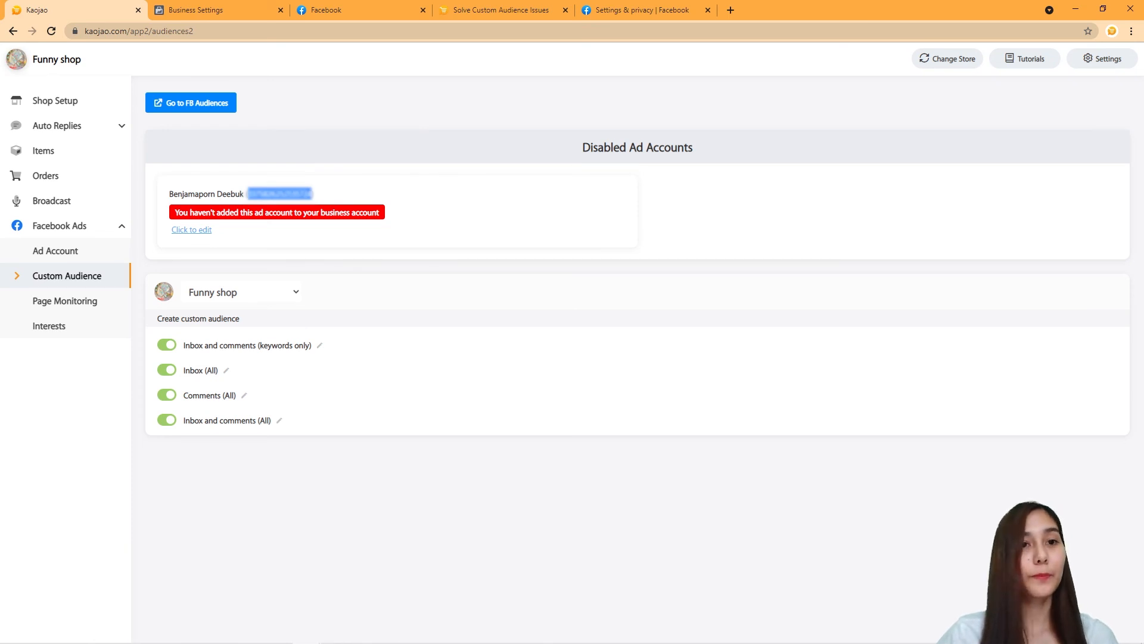
{"action": "left_click", "coordinate": [217, 10]}
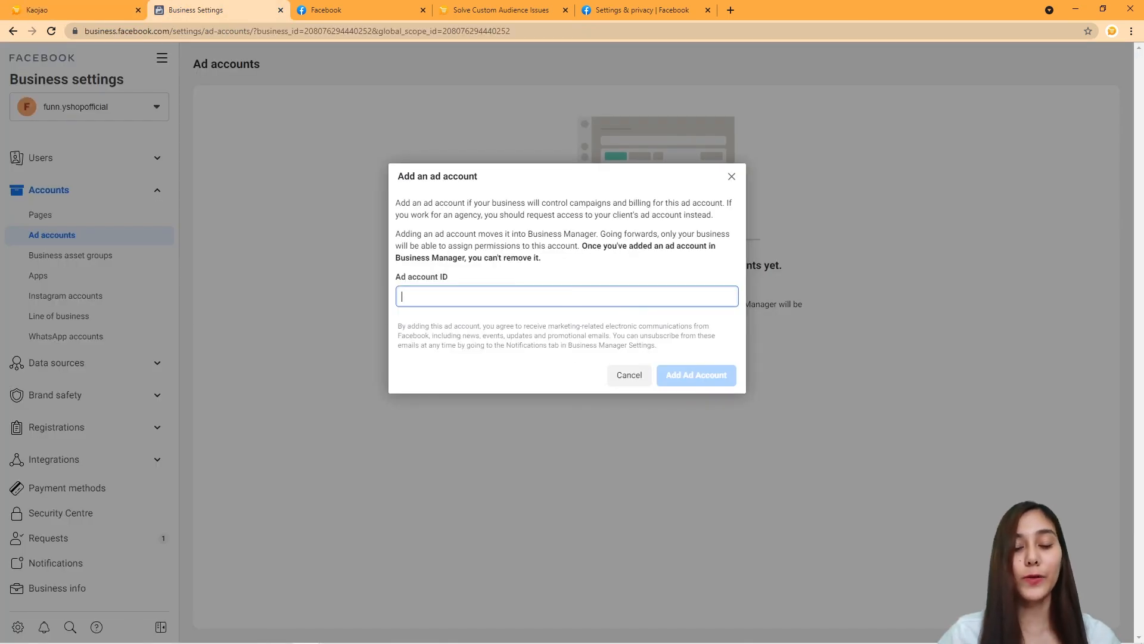
{"action": "key", "text": "ctrl+v"}
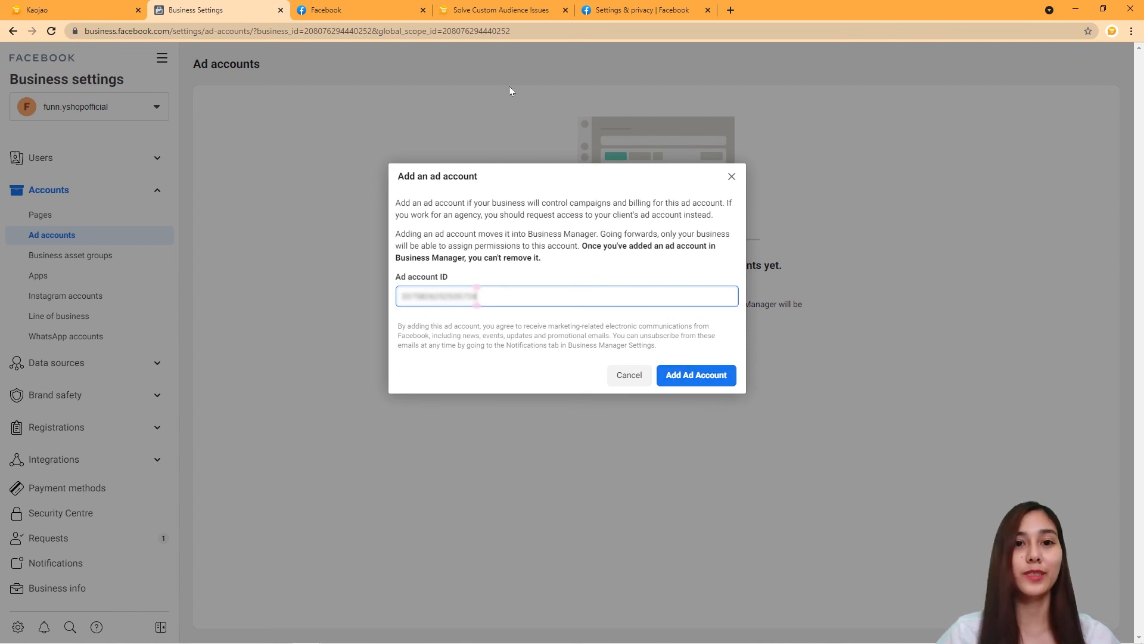
{"action": "left_click", "coordinate": [511, 10]}
{"action": "scroll", "coordinate": [713, 475], "scroll_direction": "up", "scroll_amount": 1}
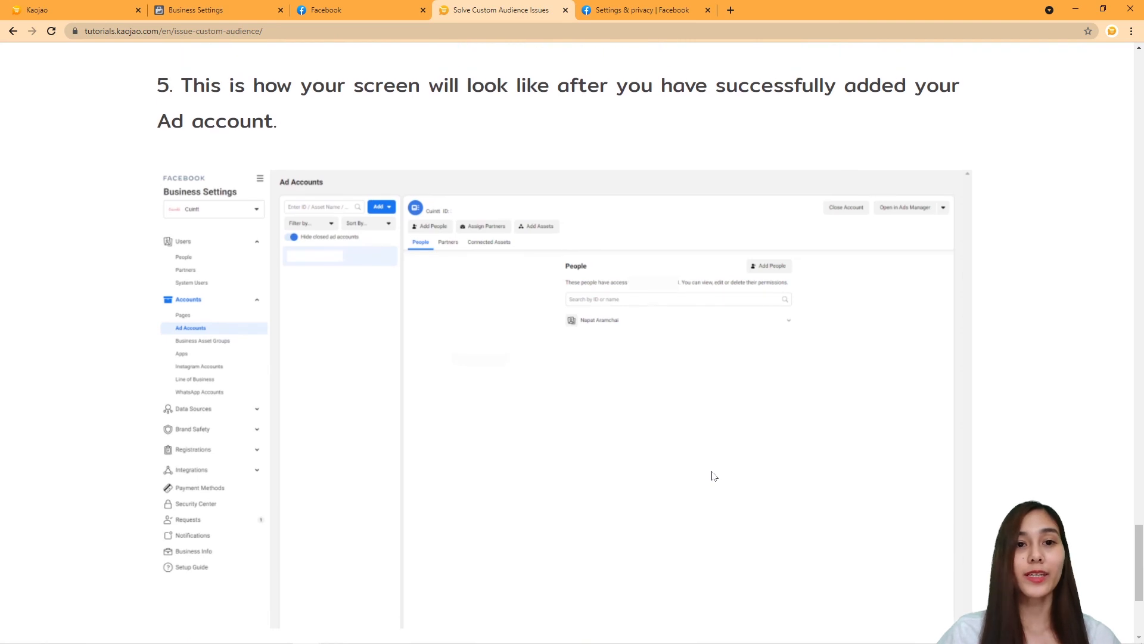